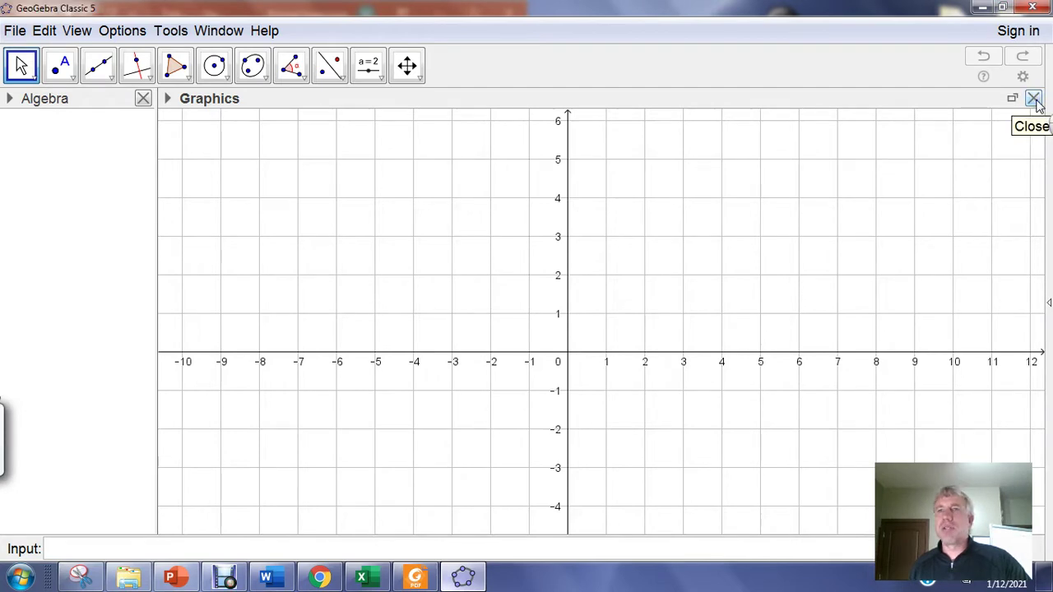
- Replace the Graphics view with the Spreadsheet view
{"action": "left_click", "coordinate": [1033, 98]}
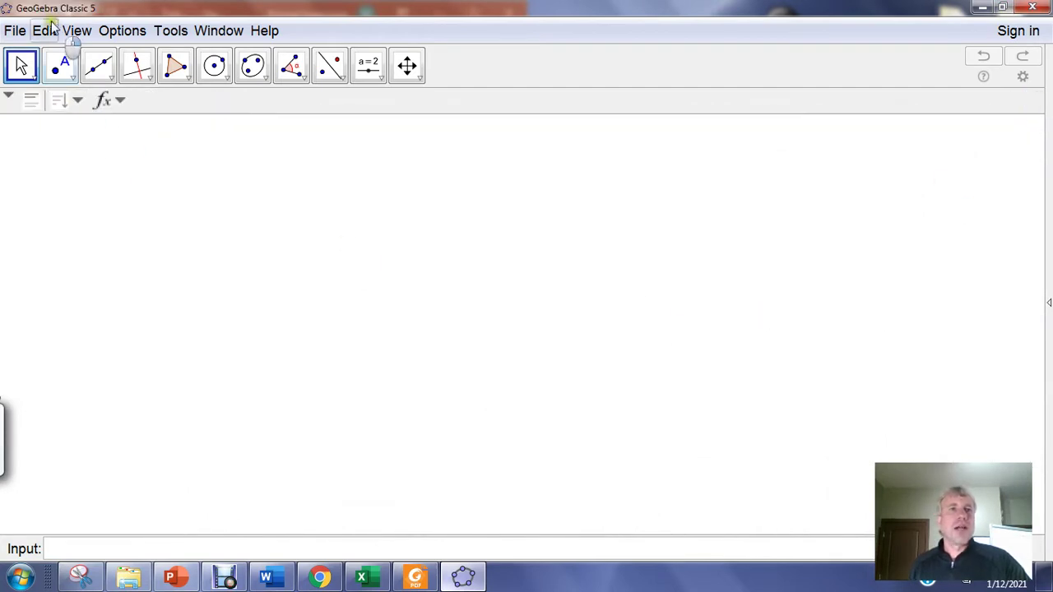
{"action": "left_click", "coordinate": [77, 31]}
{"action": "left_click", "coordinate": [124, 80]}
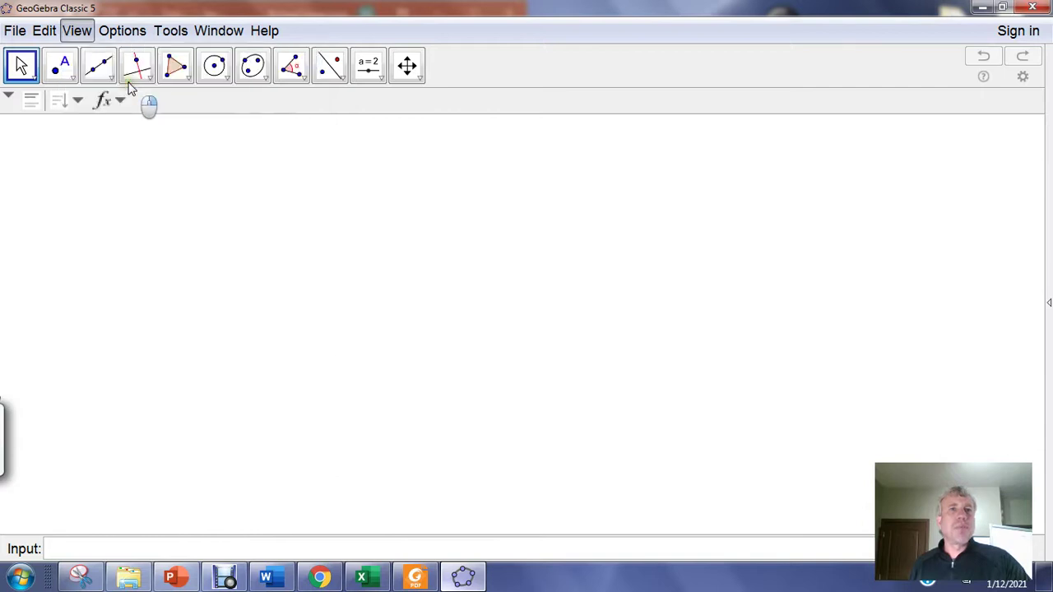
- Dock the Algebra view right of a widened spreadsheet, with the window snapped beside the slide
{"action": "left_click_drag", "start_coordinate": [814, 257], "coordinate": [306, 261]}
{"action": "left_click_drag", "start_coordinate": [362, 8], "coordinate": [1041, 278]}
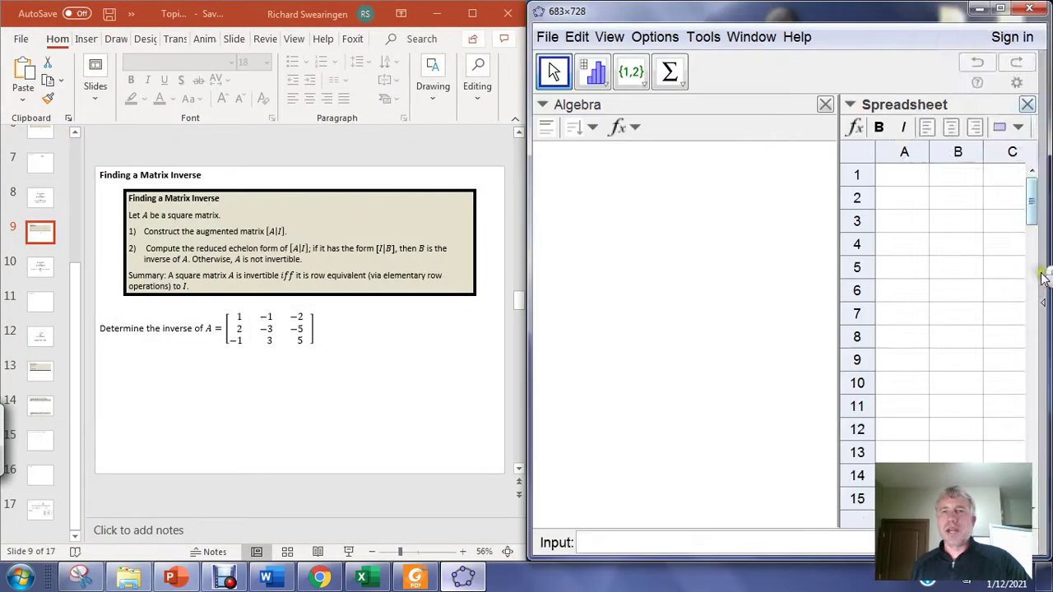
{"action": "left_click", "coordinate": [843, 203]}
{"action": "left_click_drag", "start_coordinate": [578, 125], "coordinate": [564, 265]}
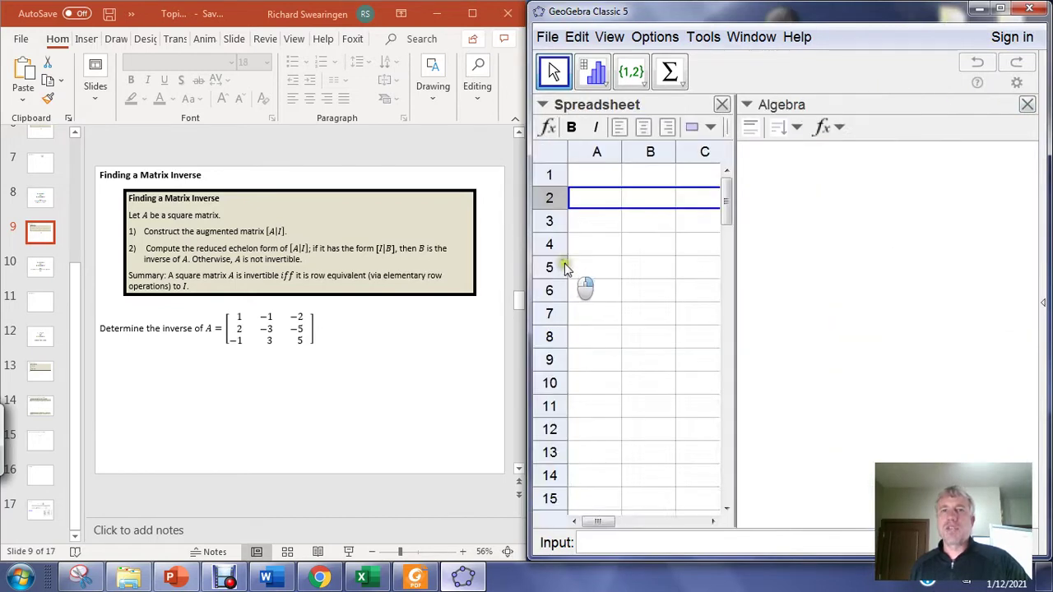
{"action": "left_click", "coordinate": [729, 255]}
{"action": "left_click_drag", "start_coordinate": [733, 293], "coordinate": [954, 294]}
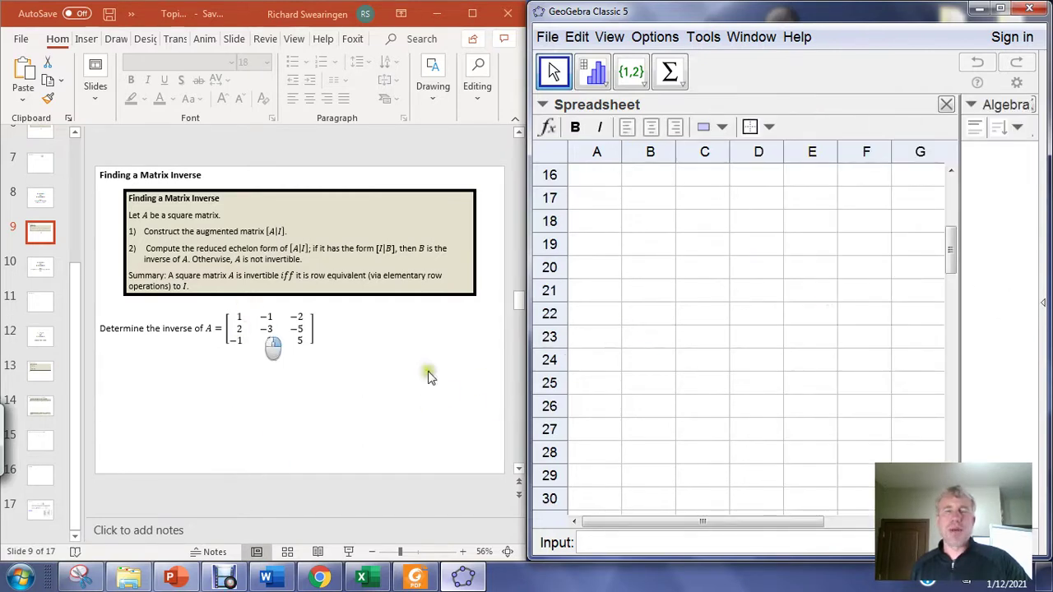
- Enter the matrix rows 1,−1,−2 / 2,−3,−5 / −1,3,5 into A18:C20
{"action": "left_click", "coordinate": [576, 224]}
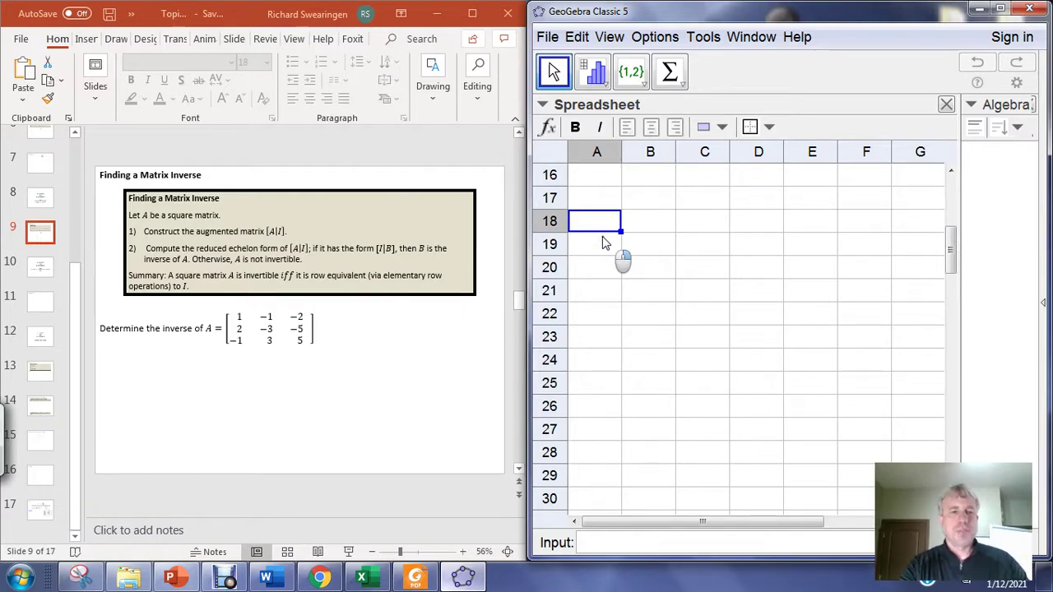
{"action": "type", "text": "1"}
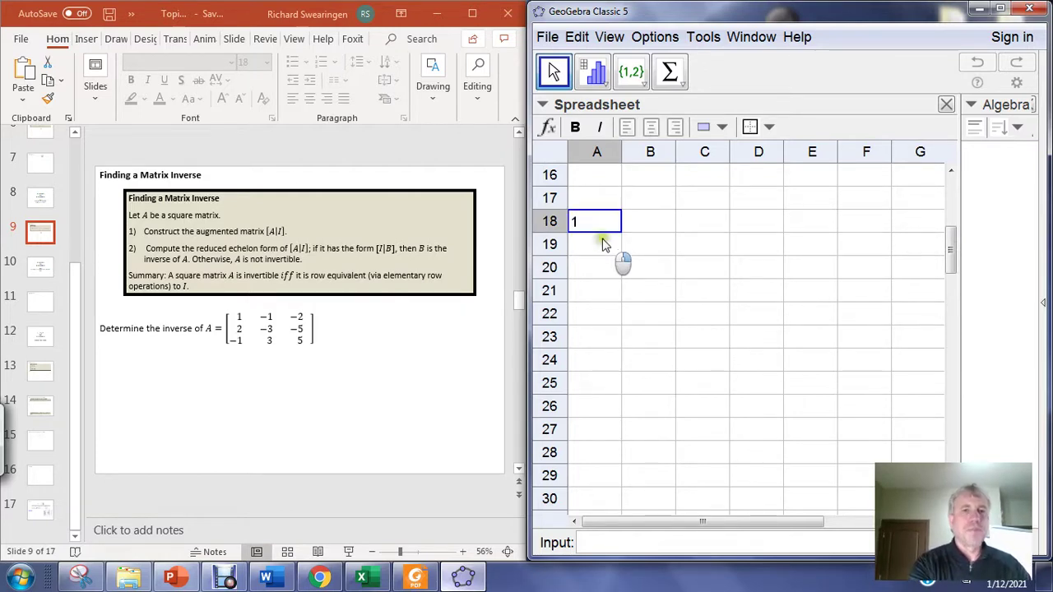
{"action": "key", "text": "Tab"}
{"action": "type", "text": "-1"}
{"action": "key", "text": "Tab"}
{"action": "type", "text": "-2"}
{"action": "left_click", "coordinate": [603, 244]}
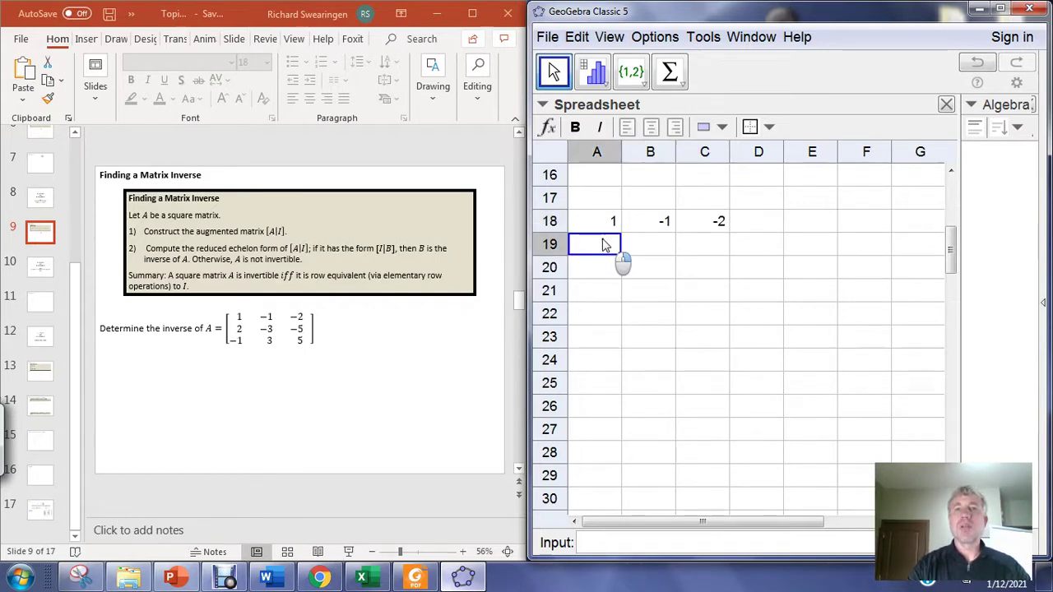
{"action": "type", "text": "2"}
{"action": "key", "text": "Tab"}
{"action": "type", "text": "-3"}
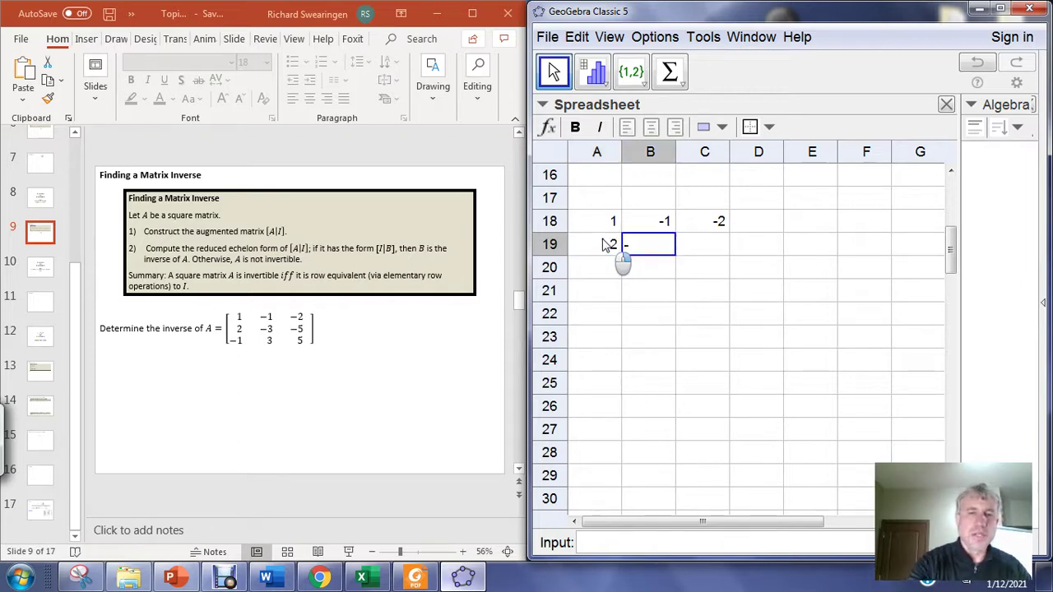
{"action": "key", "text": "Tab"}
{"action": "type", "text": "-5"}
{"action": "key", "text": "Return"}
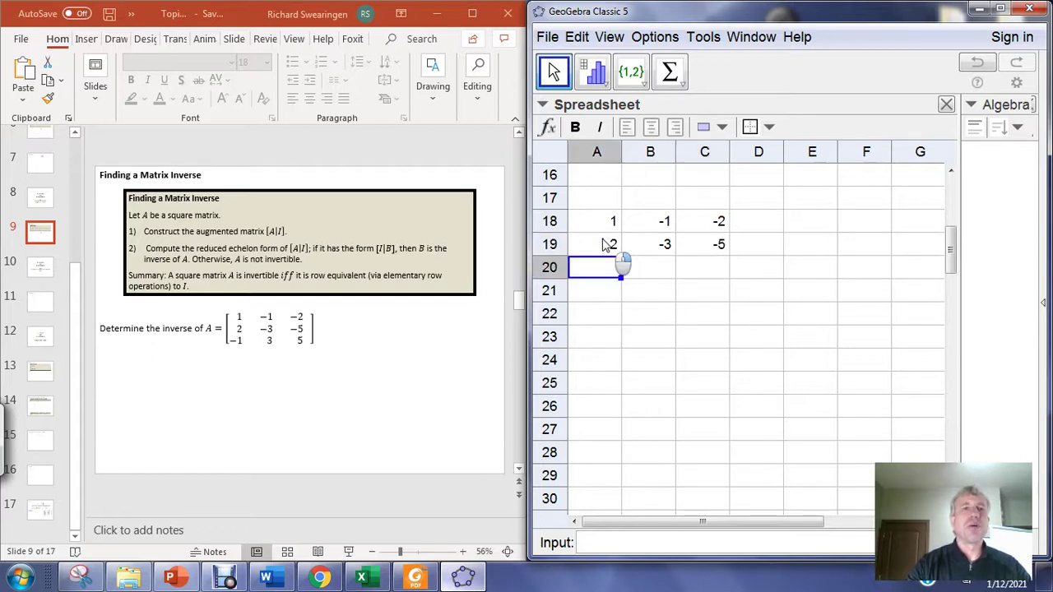
{"action": "type", "text": "-"}
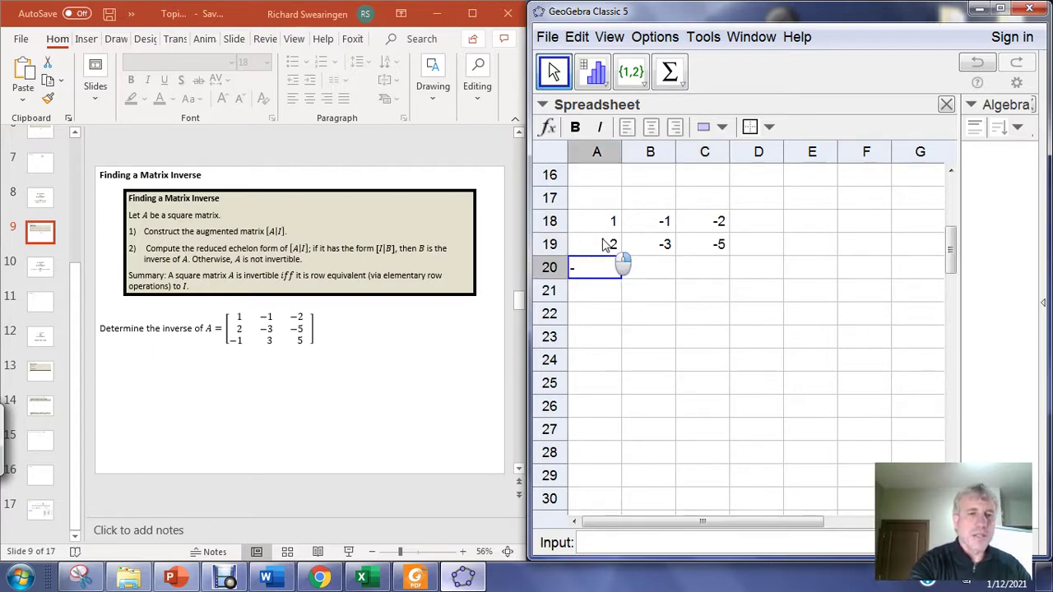
{"action": "type", "text": "1"}
{"action": "key", "text": "Tab"}
{"action": "type", "text": "3"}
{"action": "key", "text": "Tab"}
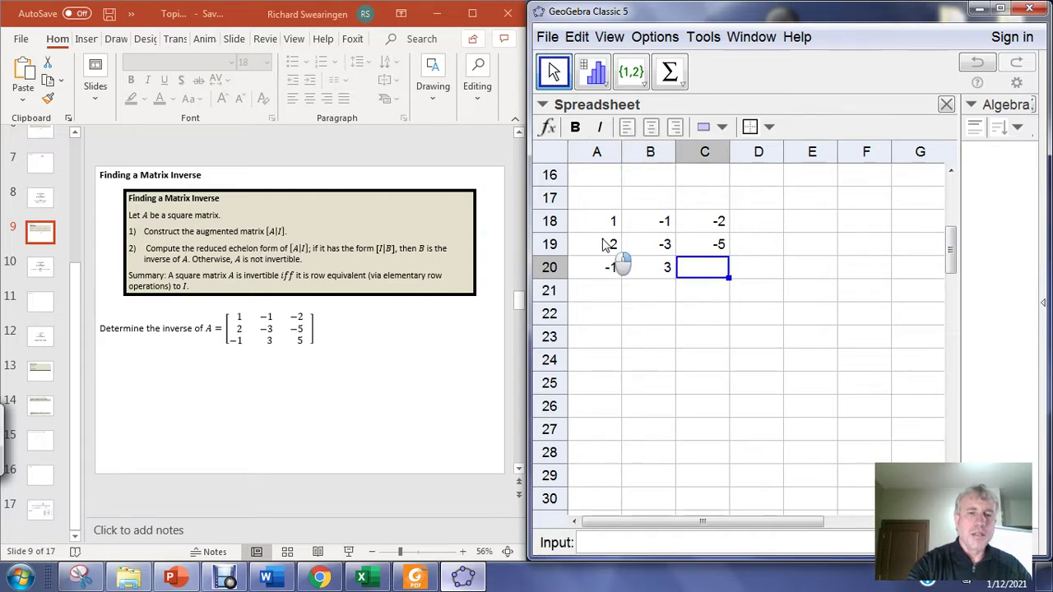
{"action": "type", "text": "5"}
{"action": "key", "text": "Tab"}
- Enter the 3×3 identity (1,0,0 / 0,1,0 / 0,0,1) into D18:F20
{"action": "key", "text": "Up"}
{"action": "key", "text": "Up"}
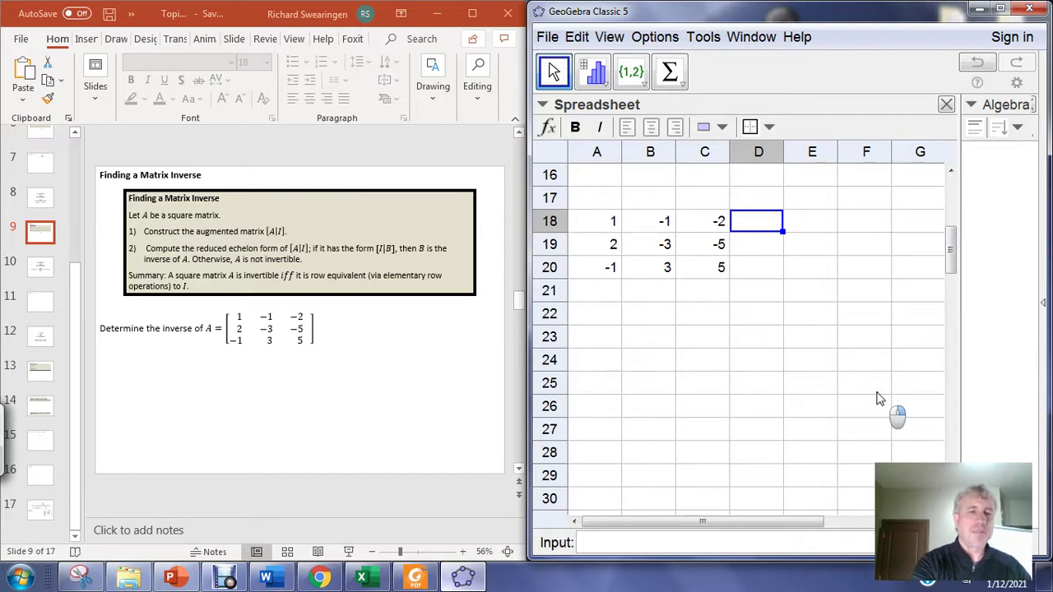
{"action": "type", "text": "110"}
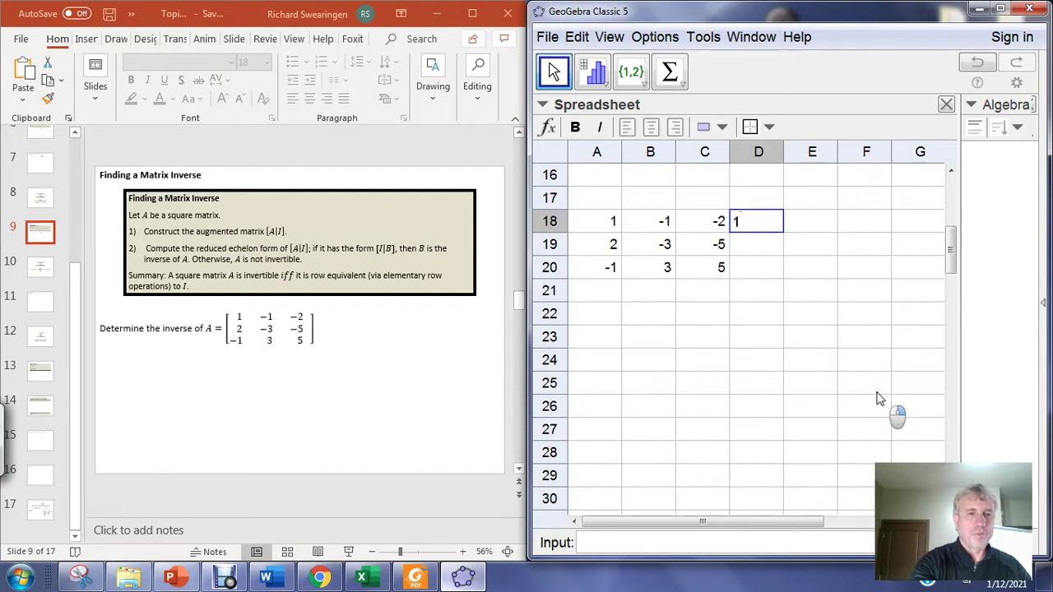
{"action": "key", "text": "Tab"}
{"action": "type", "text": "0"}
{"action": "key", "text": "Tab"}
{"action": "type", "text": "0"}
{"action": "key", "text": "Return"}
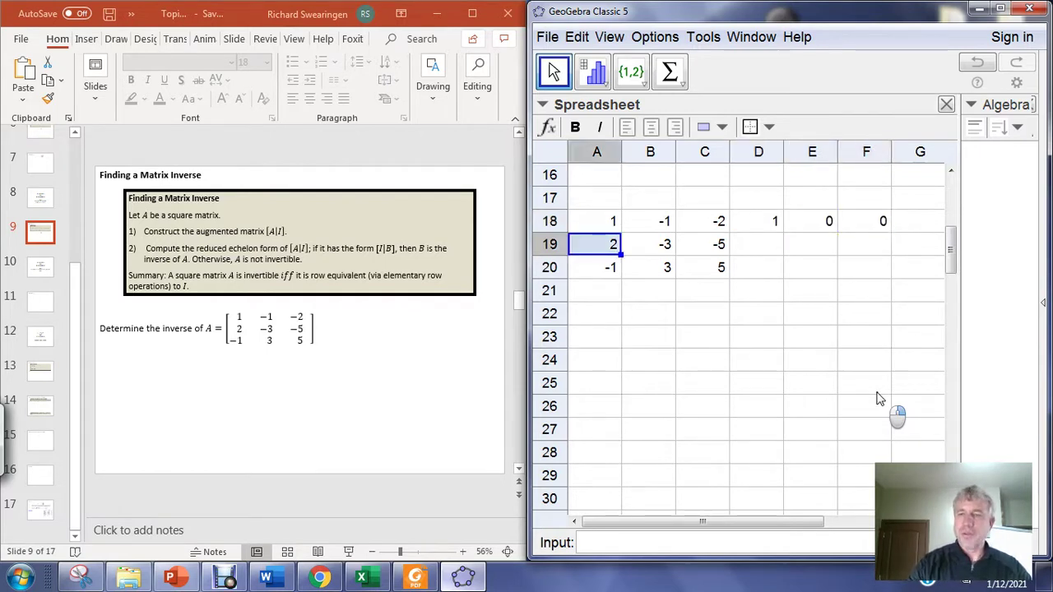
{"action": "key", "text": "Tab"}
{"action": "key", "text": "Tab"}
{"action": "key", "text": "Tab"}
{"action": "type", "text": "0"}
{"action": "key", "text": "Tab"}
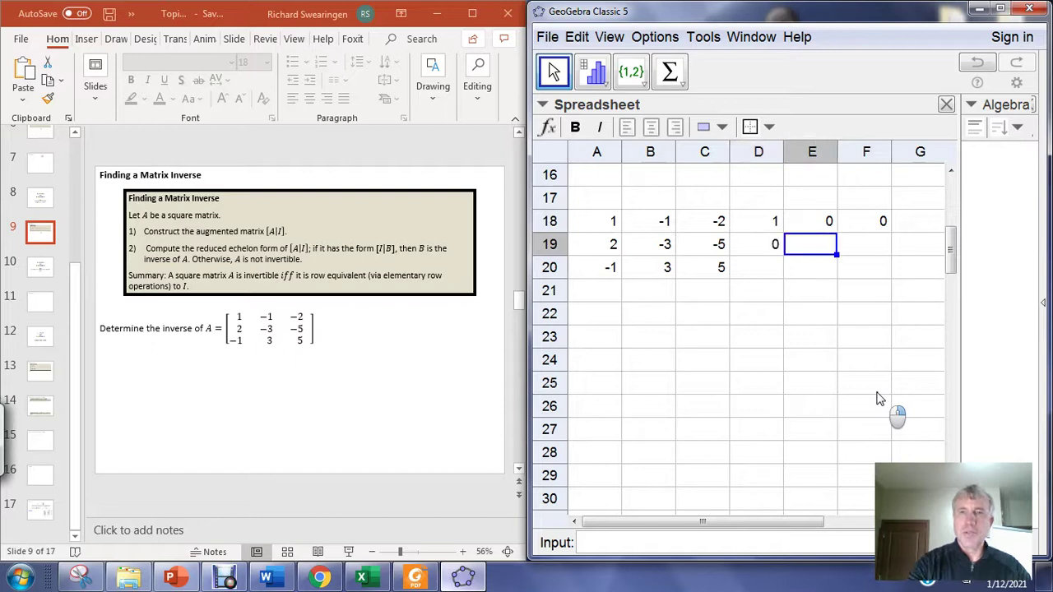
{"action": "type", "text": "1"}
{"action": "key", "text": "Tab"}
{"action": "type", "text": "0"}
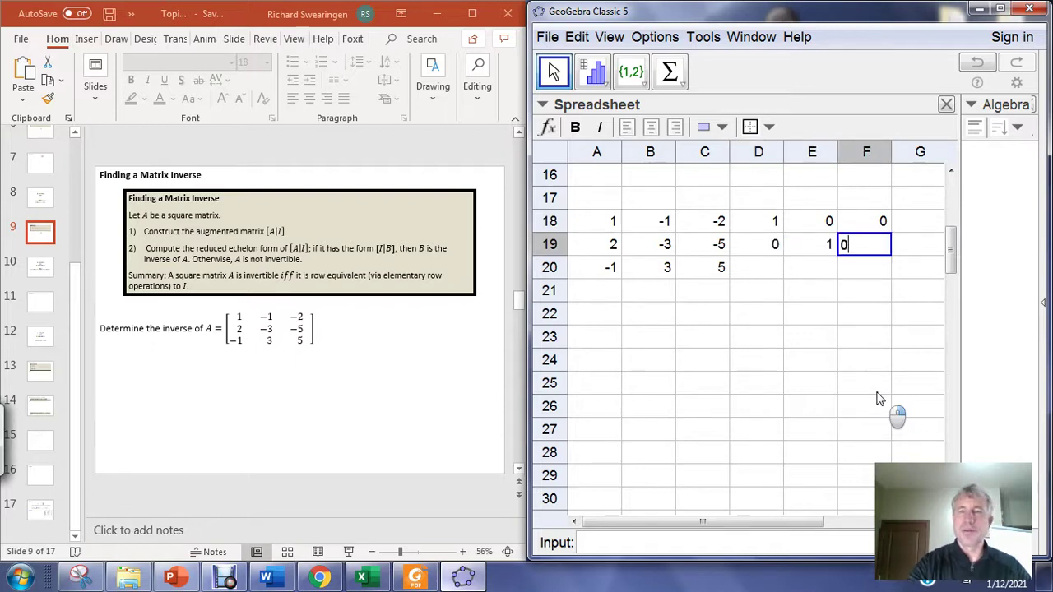
{"action": "key", "text": "Return"}
{"action": "type", "text": "0"}
{"action": "key", "text": "Tab"}
{"action": "type", "text": "0"}
{"action": "key", "text": "Tab"}
{"action": "type", "text": "1"}
{"action": "left_click", "coordinate": [877, 391]}
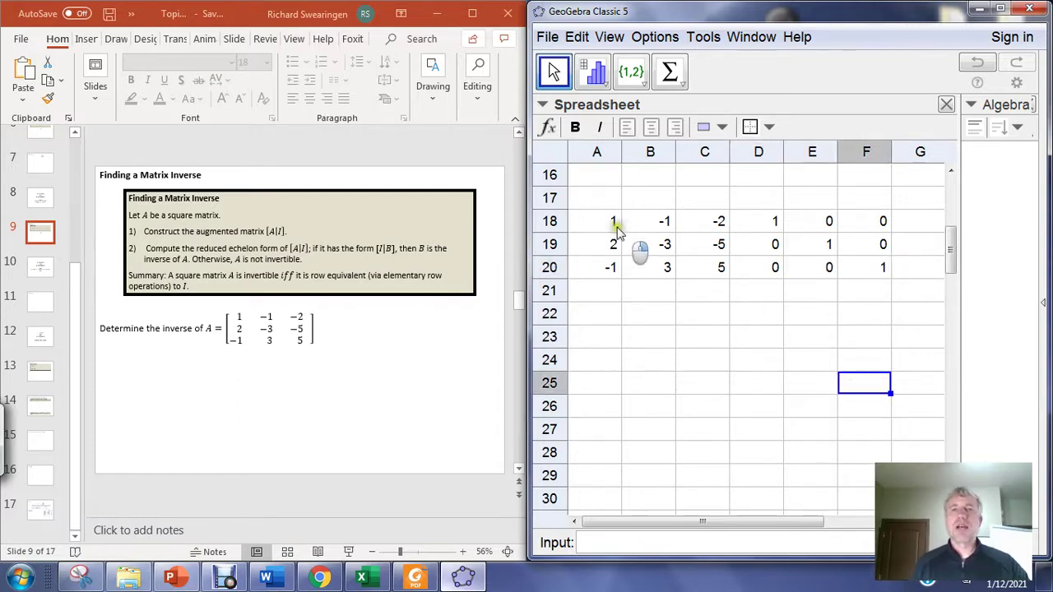
- Select the matrix block A18:C20, then the identity block D18:F20
{"action": "left_click_drag", "start_coordinate": [613, 223], "coordinate": [695, 271]}
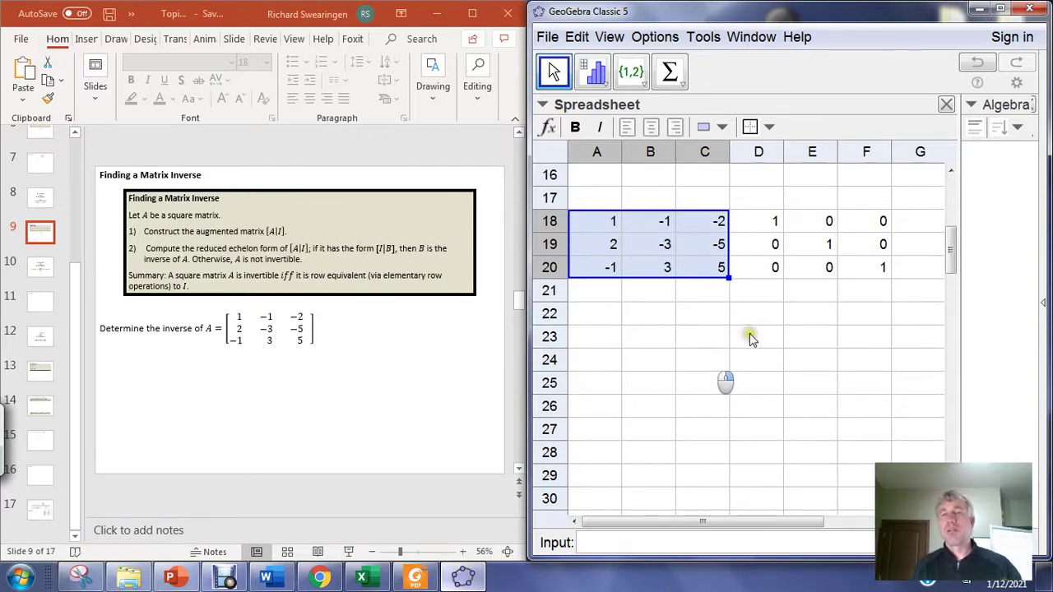
{"action": "left_click_drag", "start_coordinate": [761, 222], "coordinate": [870, 269]}
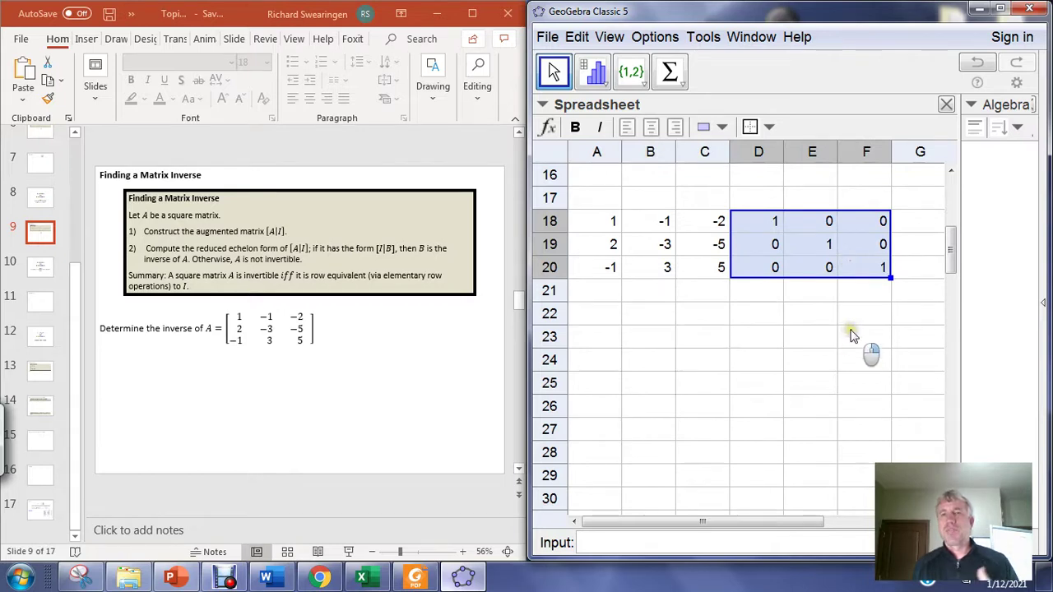
{"action": "left_click", "coordinate": [778, 426]}
{"action": "left_click_drag", "start_coordinate": [611, 220], "coordinate": [700, 265]}
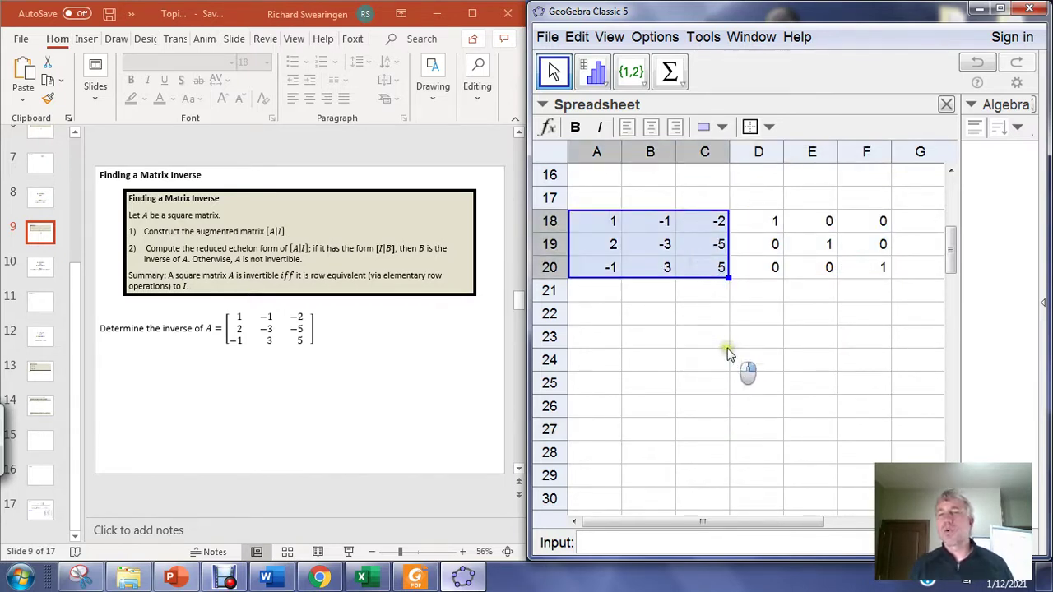
- Maximize the GeoGebra window and select the whole augmented block A18:F20
{"action": "left_click", "coordinate": [1000, 10]}
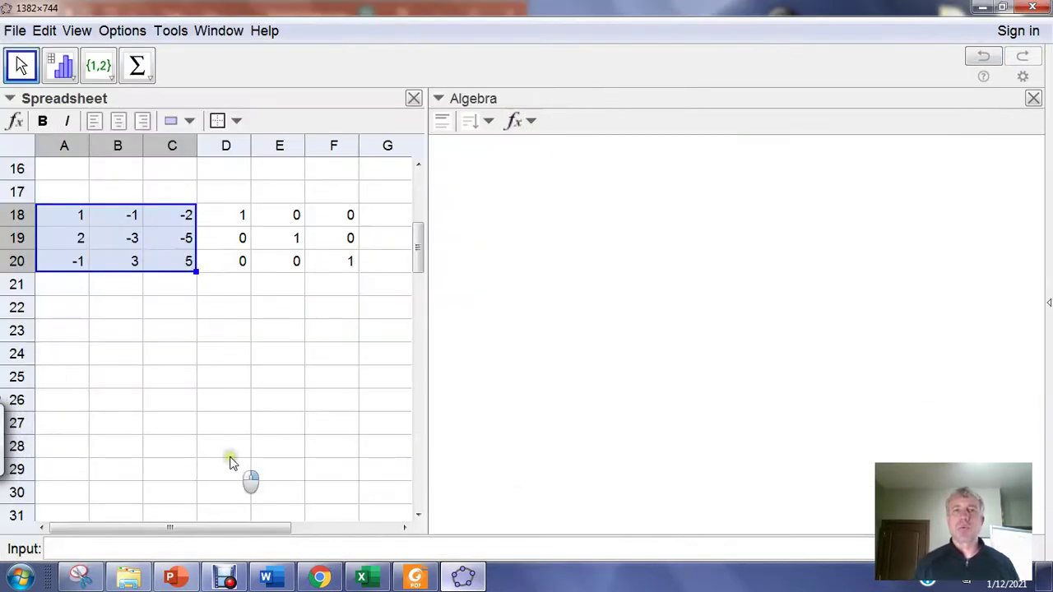
{"action": "left_click", "coordinate": [284, 401]}
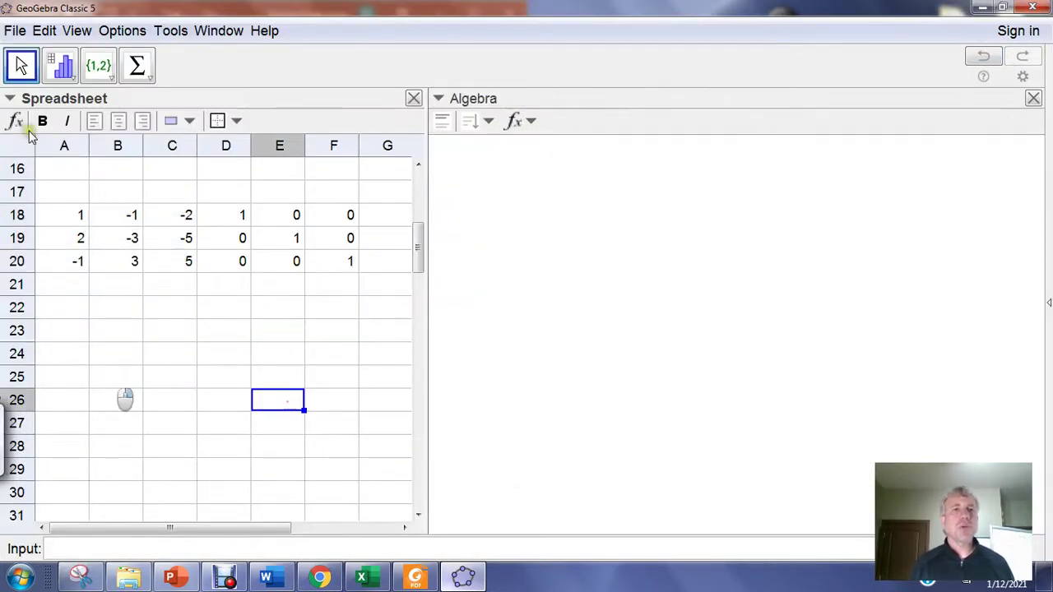
{"action": "left_click_drag", "start_coordinate": [60, 215], "coordinate": [176, 267]}
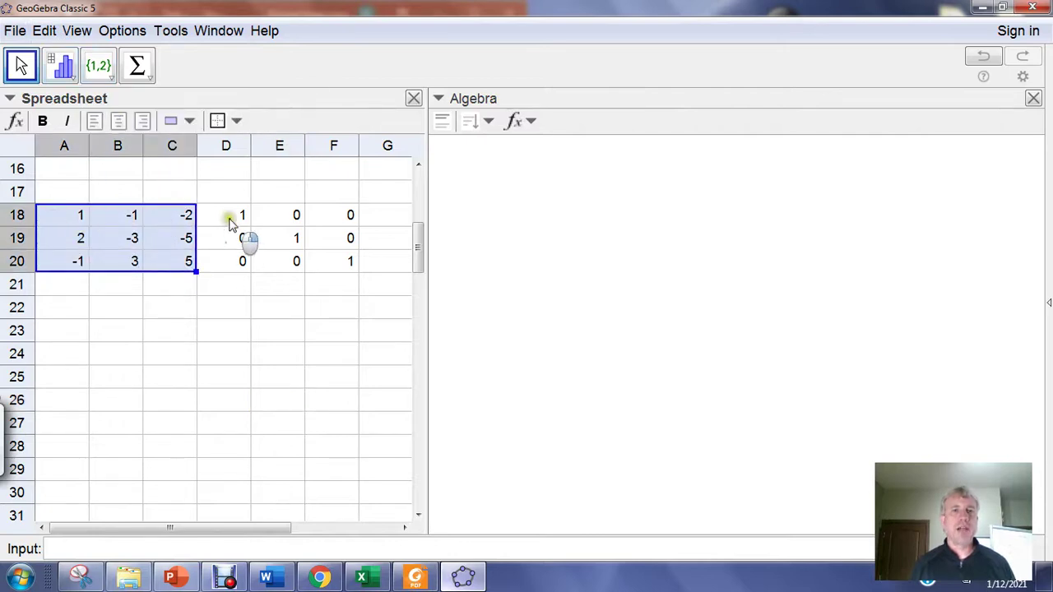
{"action": "left_click_drag", "start_coordinate": [227, 218], "coordinate": [339, 263]}
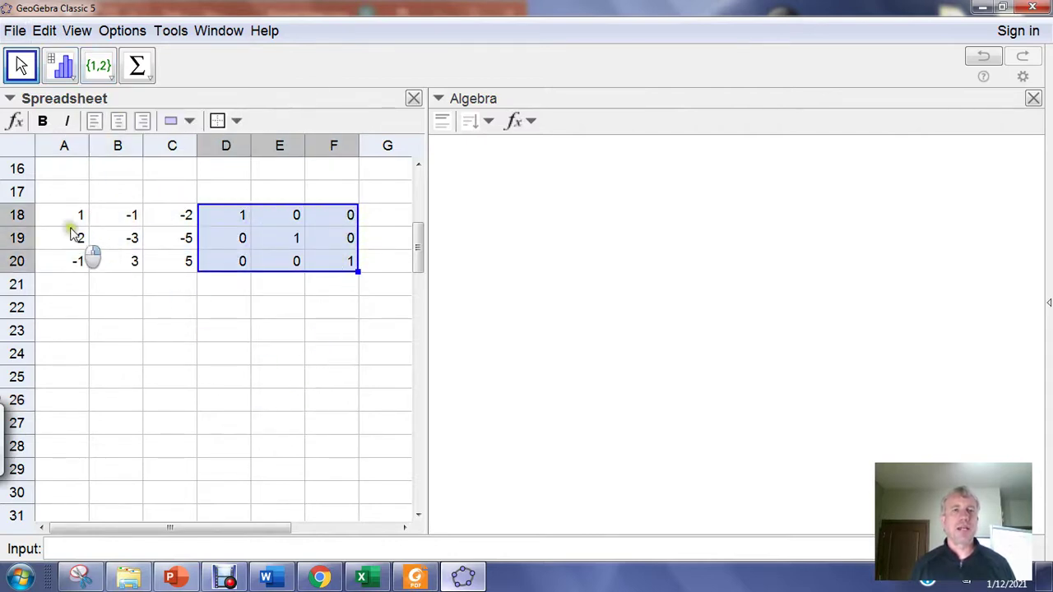
{"action": "left_click_drag", "start_coordinate": [57, 216], "coordinate": [340, 263]}
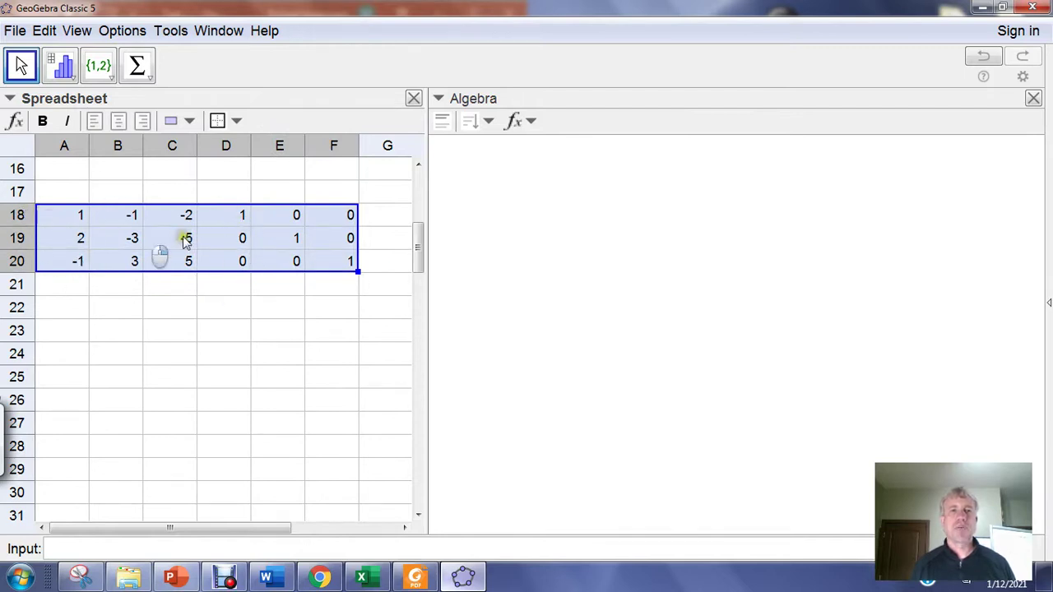
- Create a matrix from the selected A18:F20 cells
{"action": "right_click", "coordinate": [277, 236]}
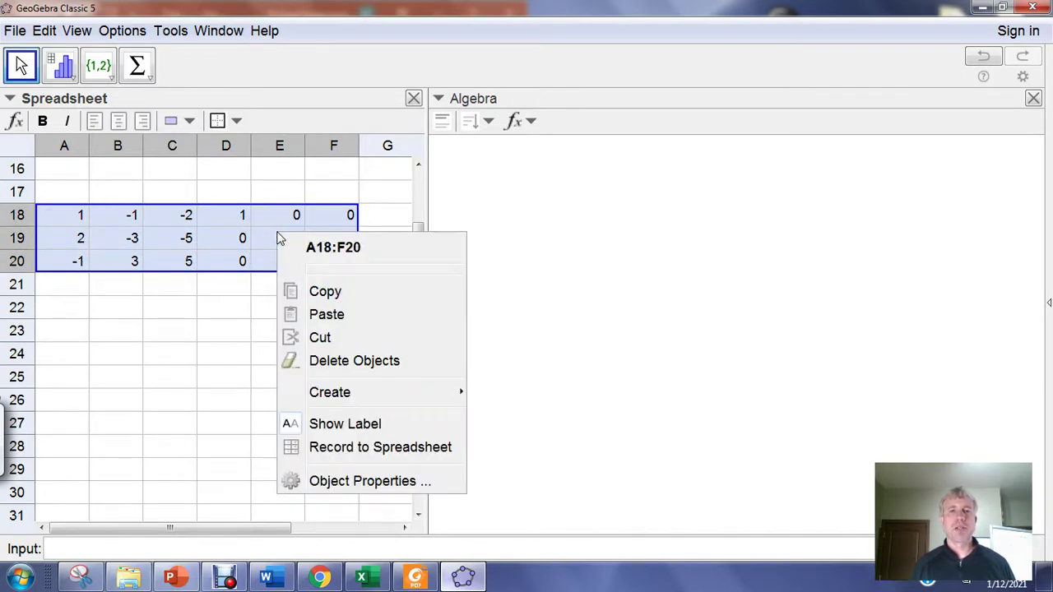
{"action": "mouse_move", "coordinate": [398, 397]}
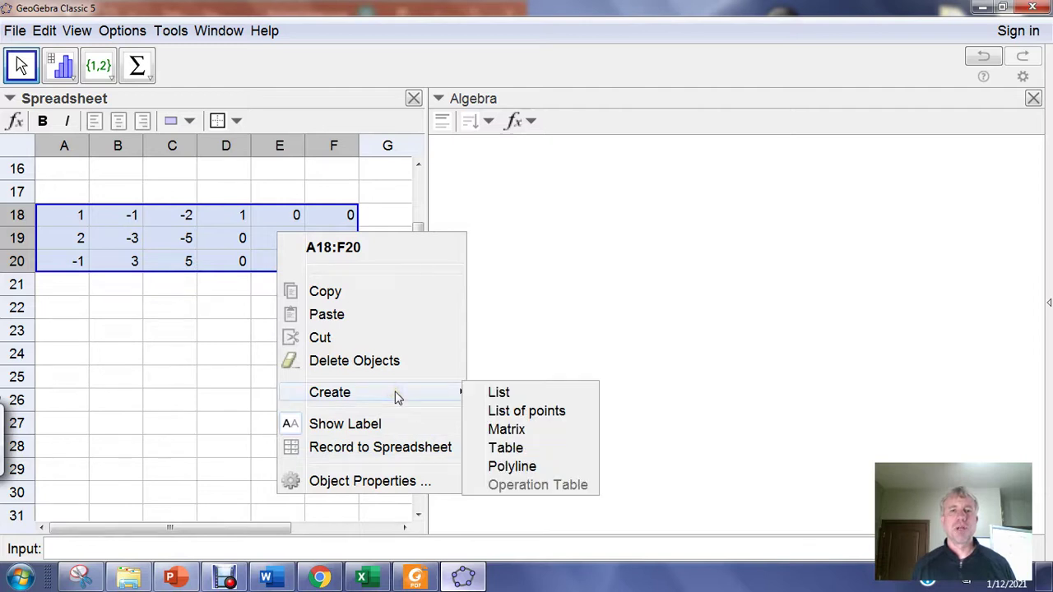
{"action": "left_click", "coordinate": [522, 431]}
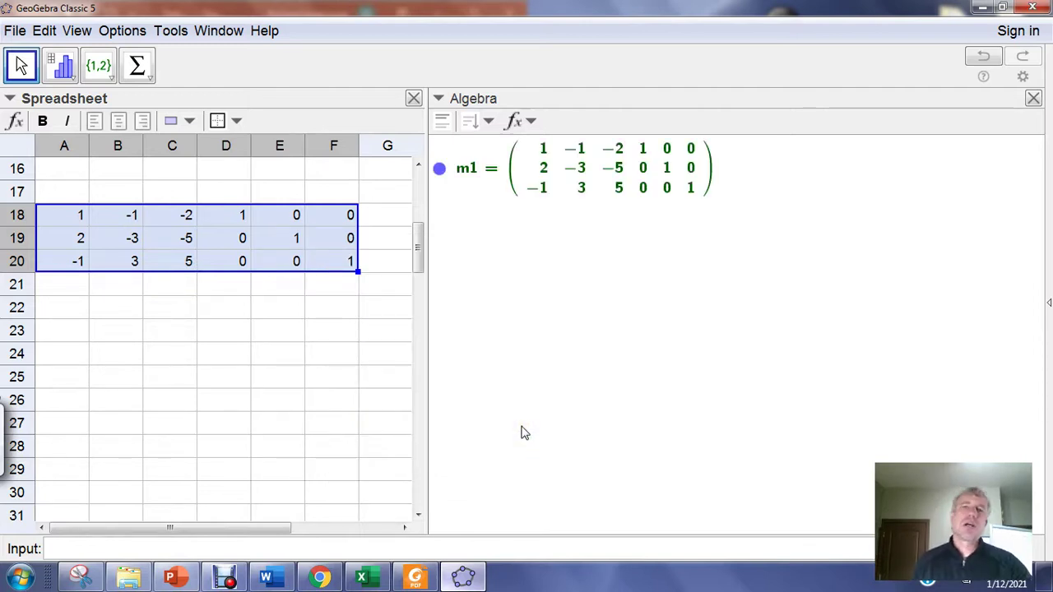
- Rename matrix m1 to M and close the Spreadsheet view
{"action": "right_click", "coordinate": [463, 170]}
{"action": "left_click", "coordinate": [568, 323]}
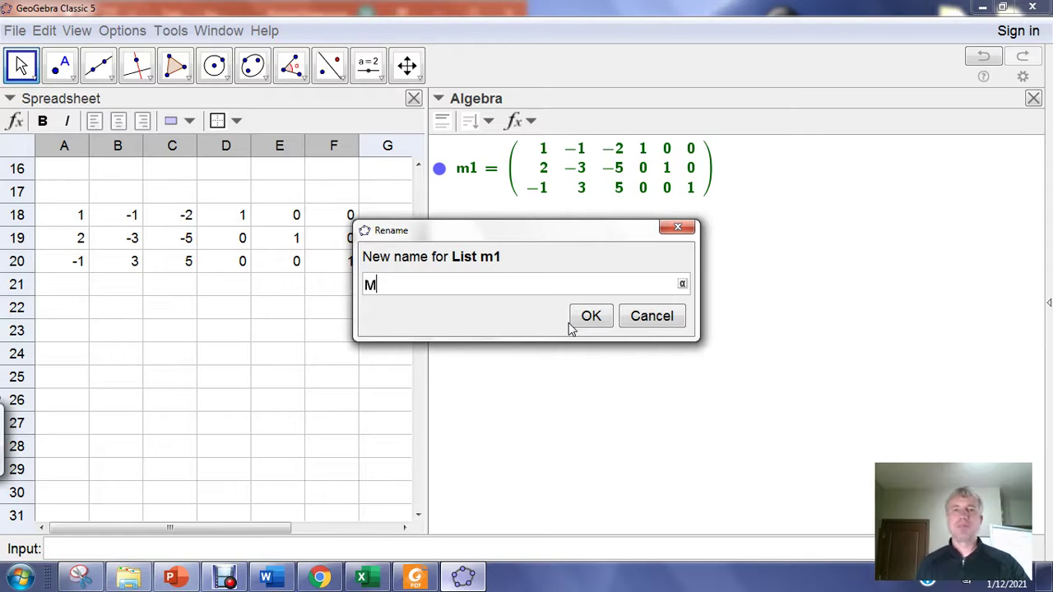
{"action": "left_click", "coordinate": [587, 318]}
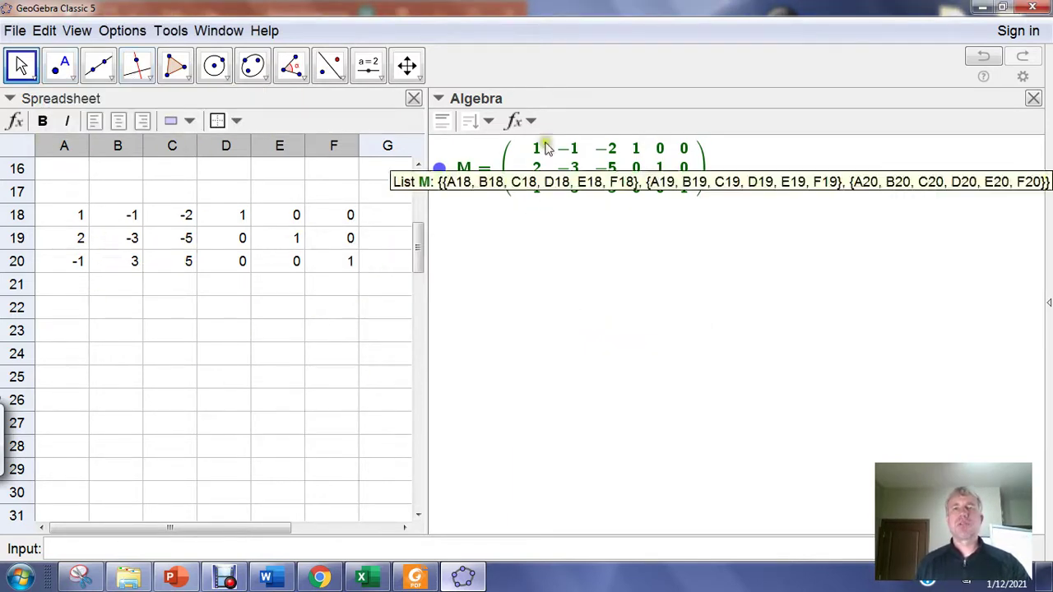
{"action": "left_click", "coordinate": [413, 100]}
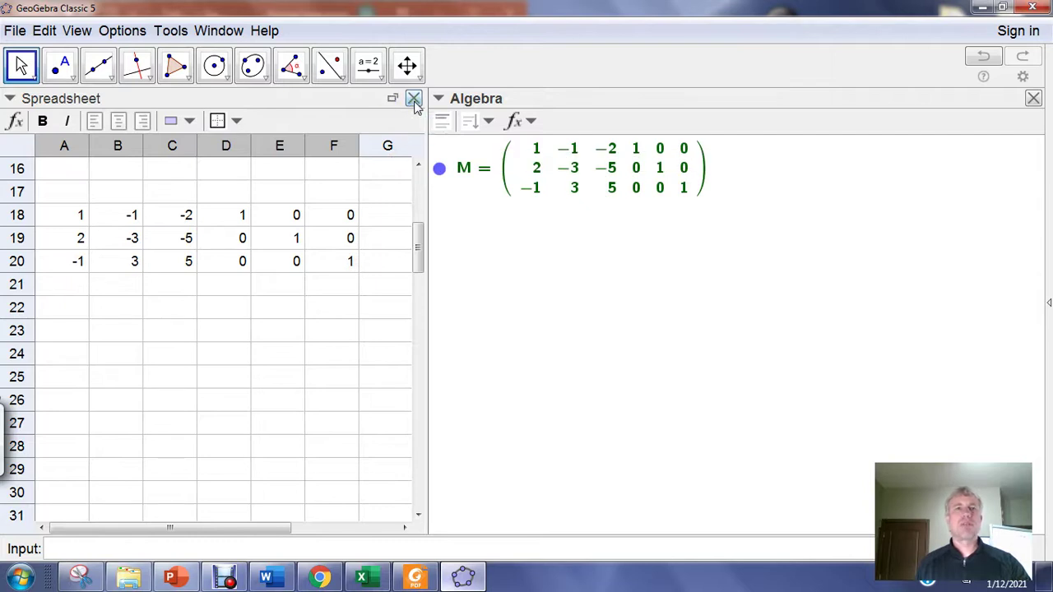
- Open the CAS view and widen it to about half the window beside the Algebra view
{"action": "left_click", "coordinate": [75, 30]}
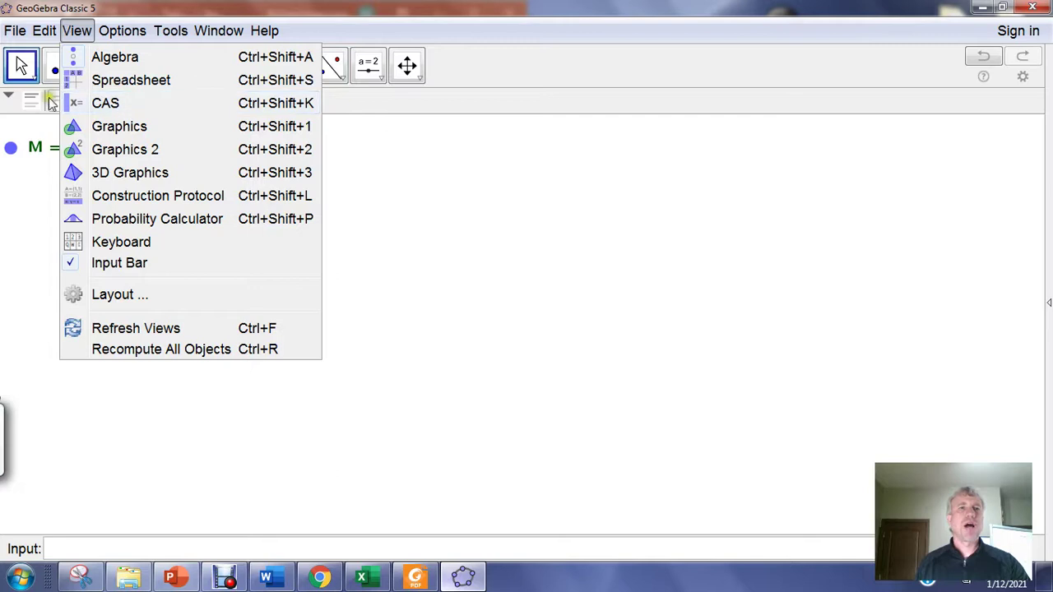
{"action": "left_click", "coordinate": [124, 105]}
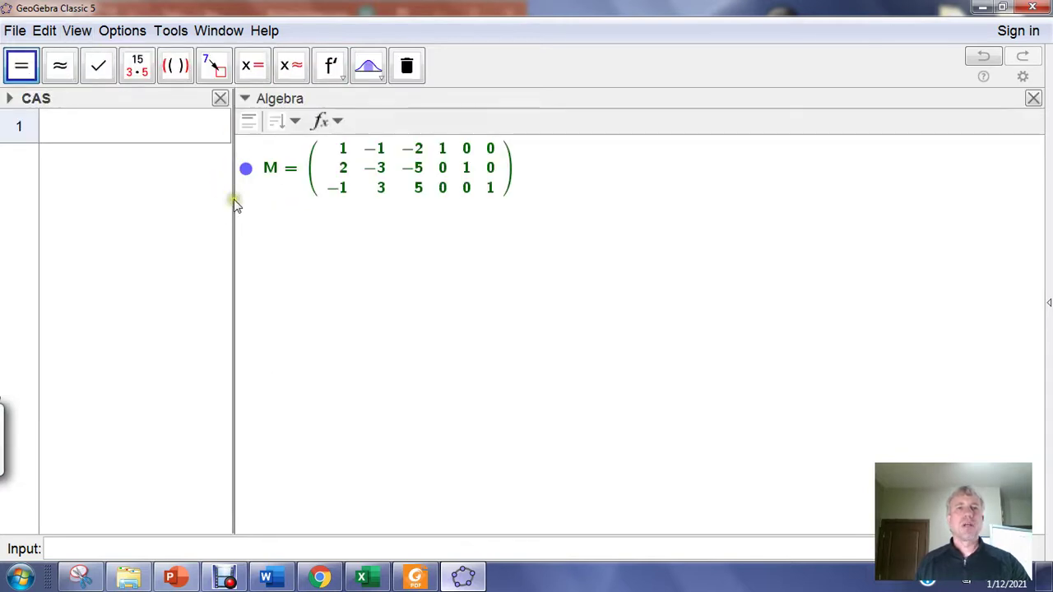
{"action": "left_click_drag", "start_coordinate": [233, 218], "coordinate": [443, 251]}
{"action": "left_click", "coordinate": [145, 132]}
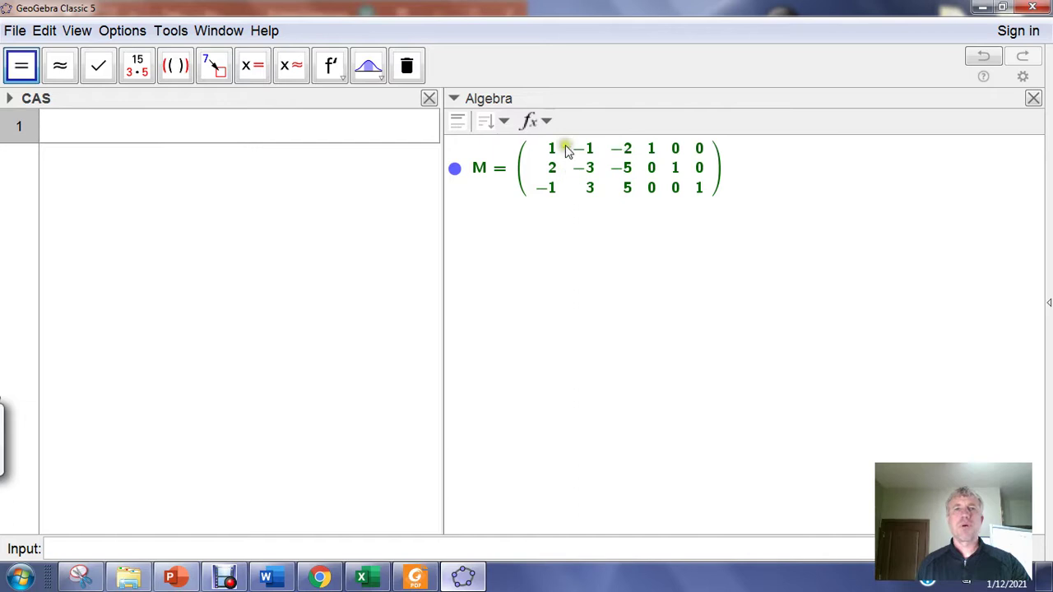
- Evaluate ReducedRowEchelonForm(M) in CAS row 1, giving the inverse 0,1,1 / 5,−3,−1 / −3,2,1
{"action": "left_click", "coordinate": [188, 122]}
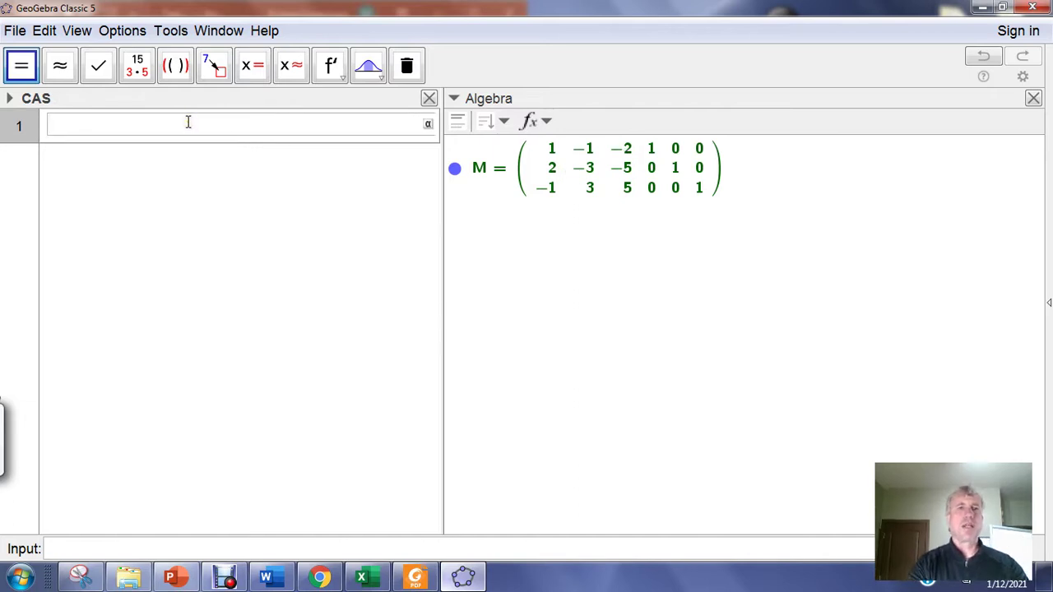
{"action": "type", "text": "red"}
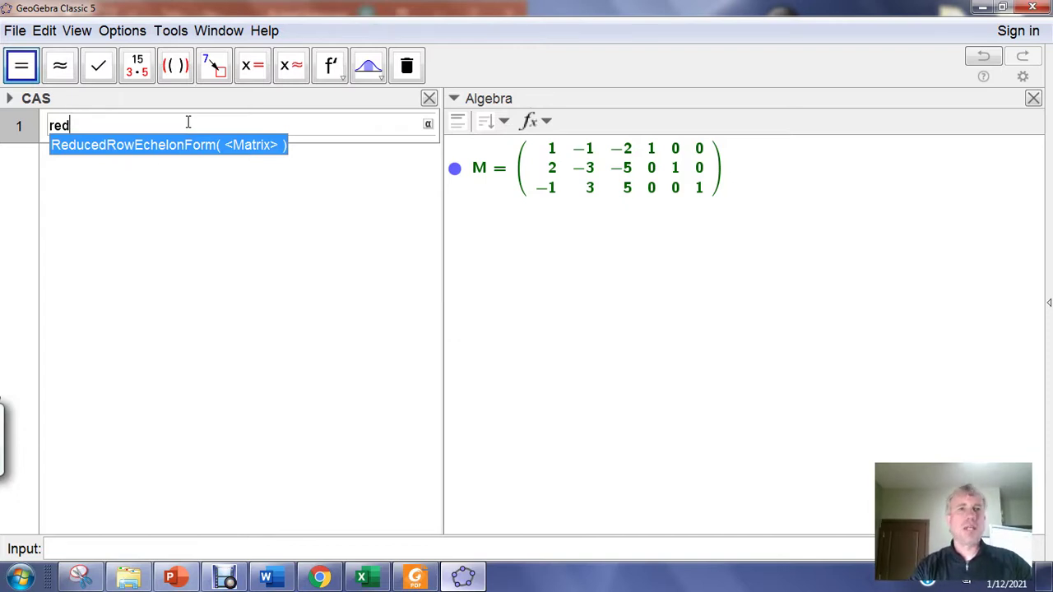
{"action": "key", "text": "Return"}
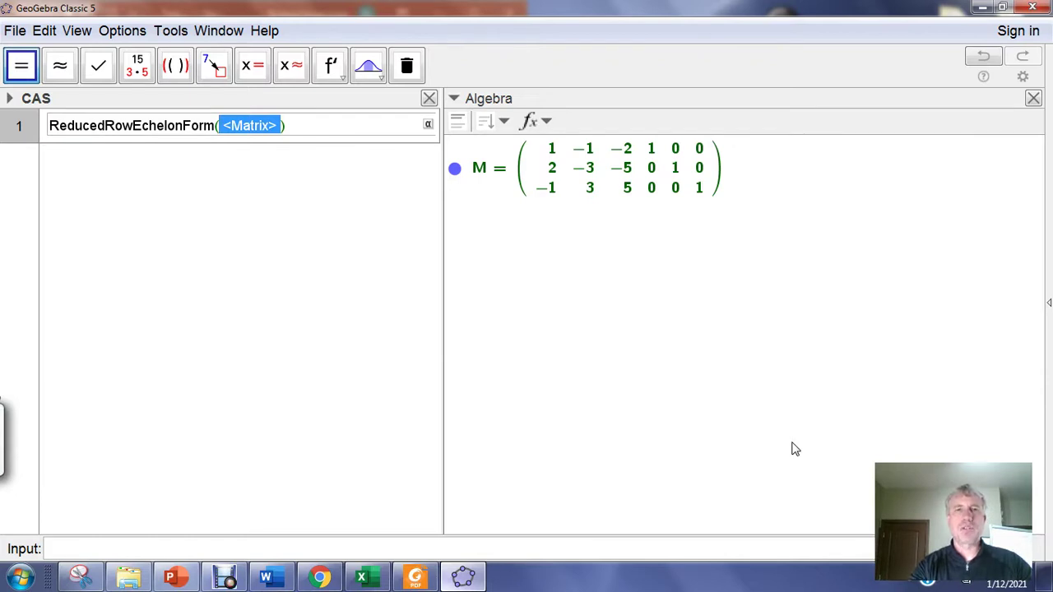
{"action": "type", "text": "M"}
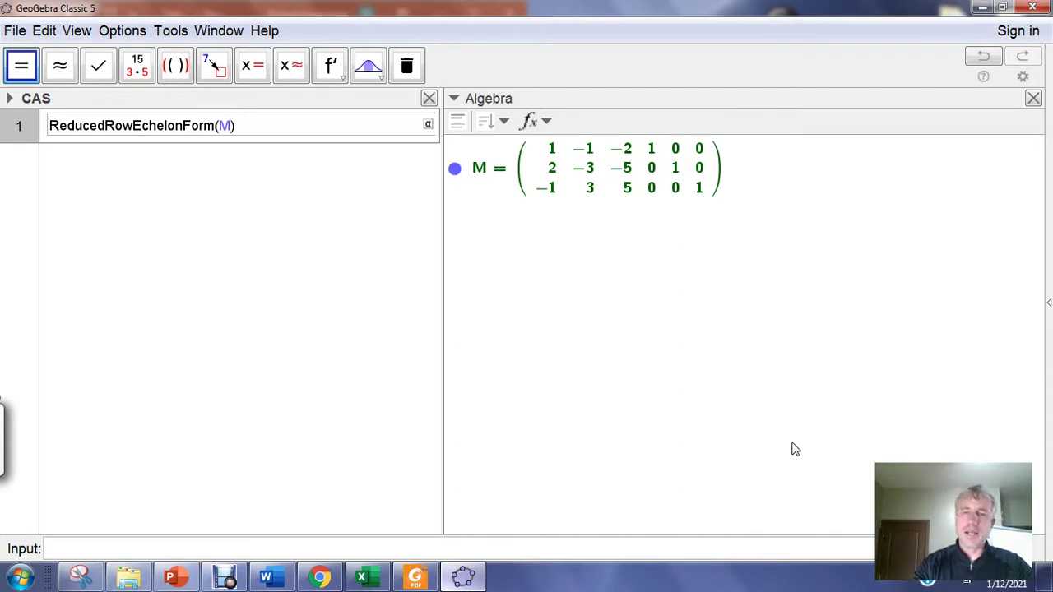
{"action": "key", "text": "Return"}
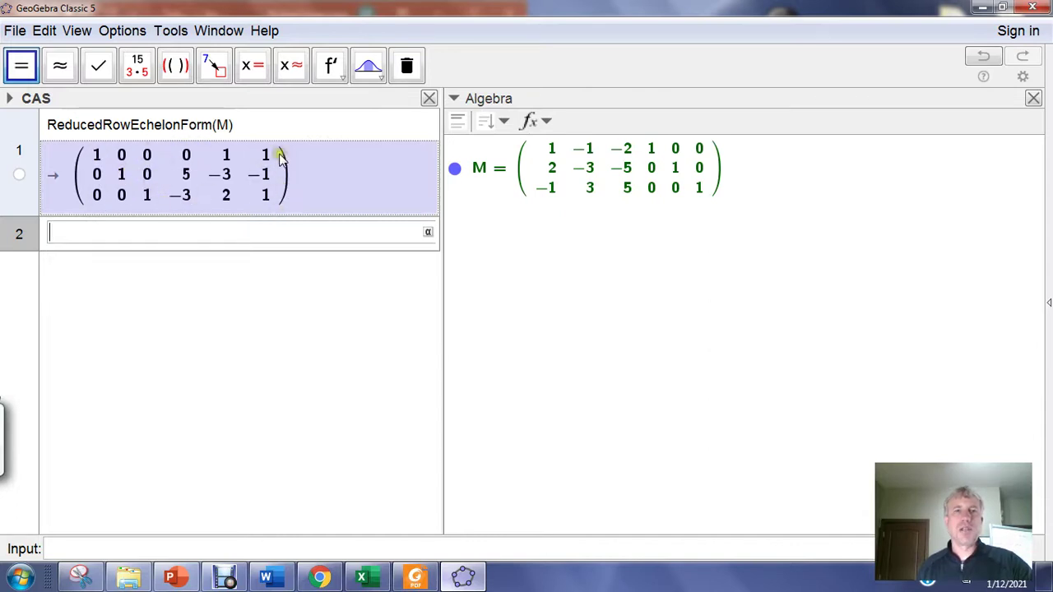
{"action": "left_click", "coordinate": [172, 186]}
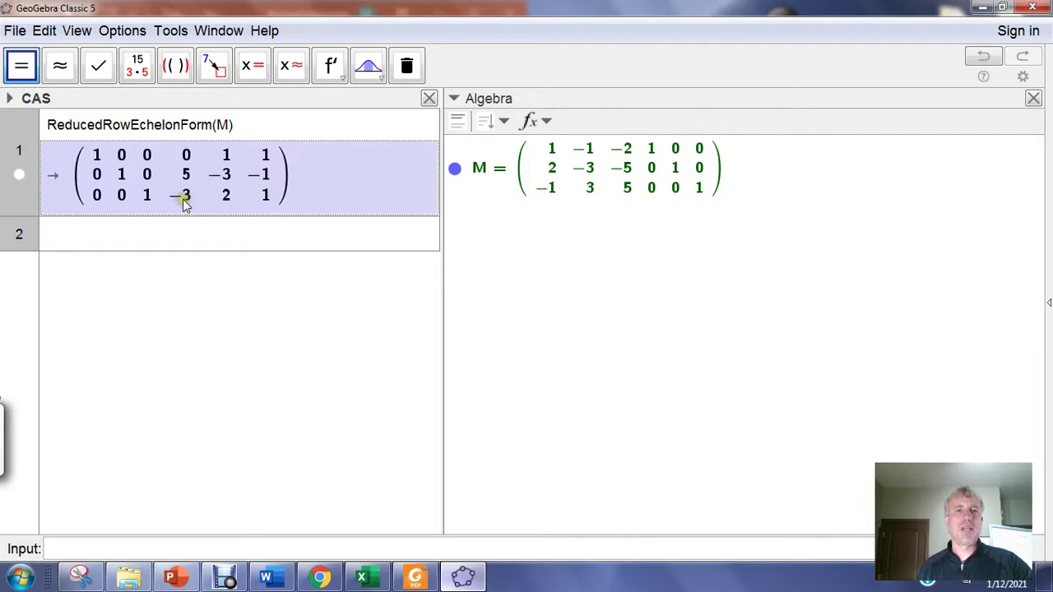
{"action": "left_click", "coordinate": [339, 394]}
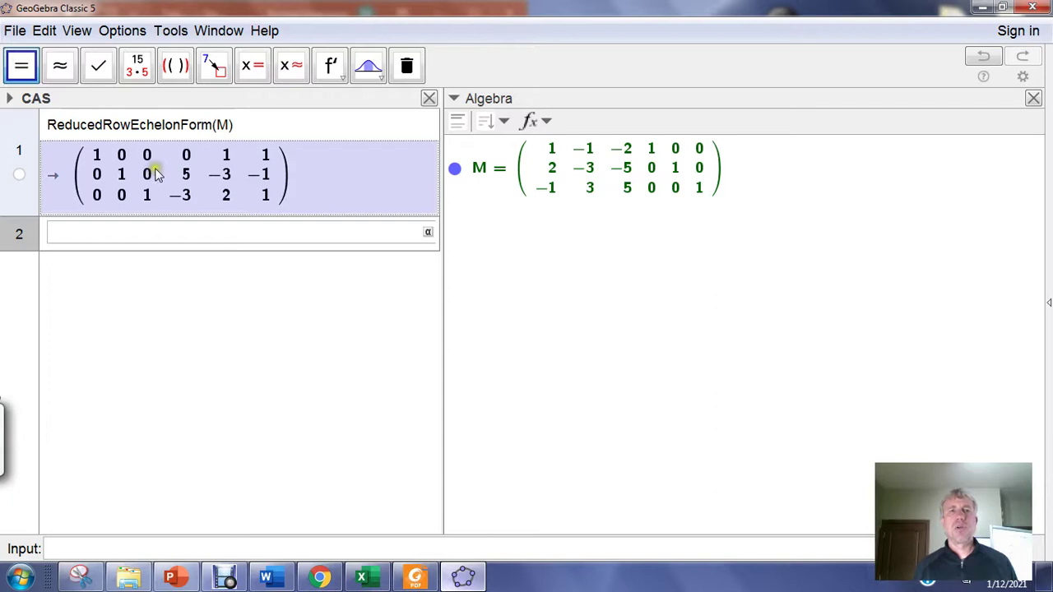
{"action": "mouse_move", "coordinate": [157, 176]}
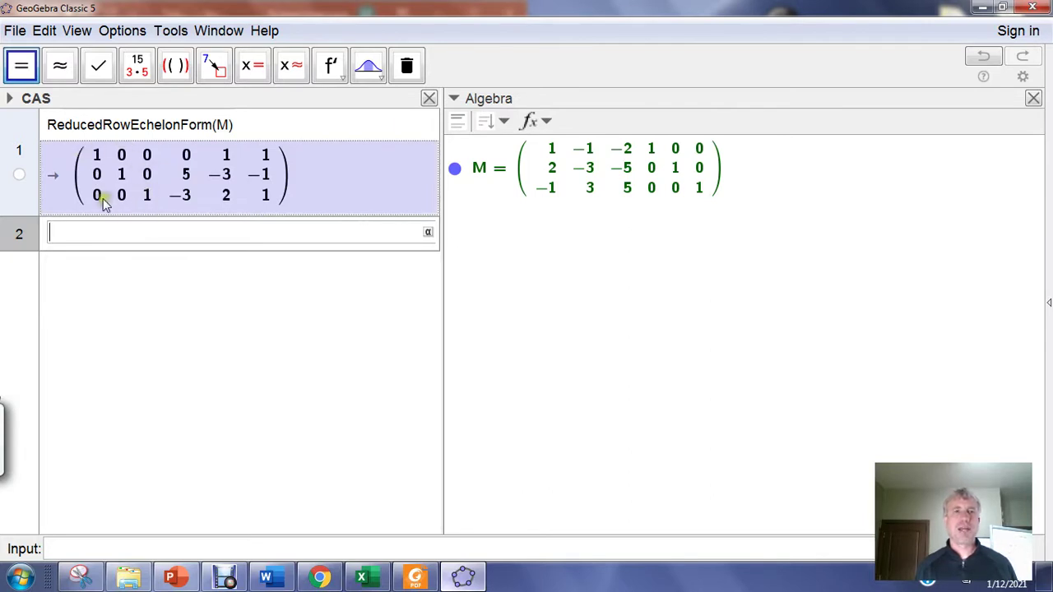
{"action": "mouse_move", "coordinate": [103, 205]}
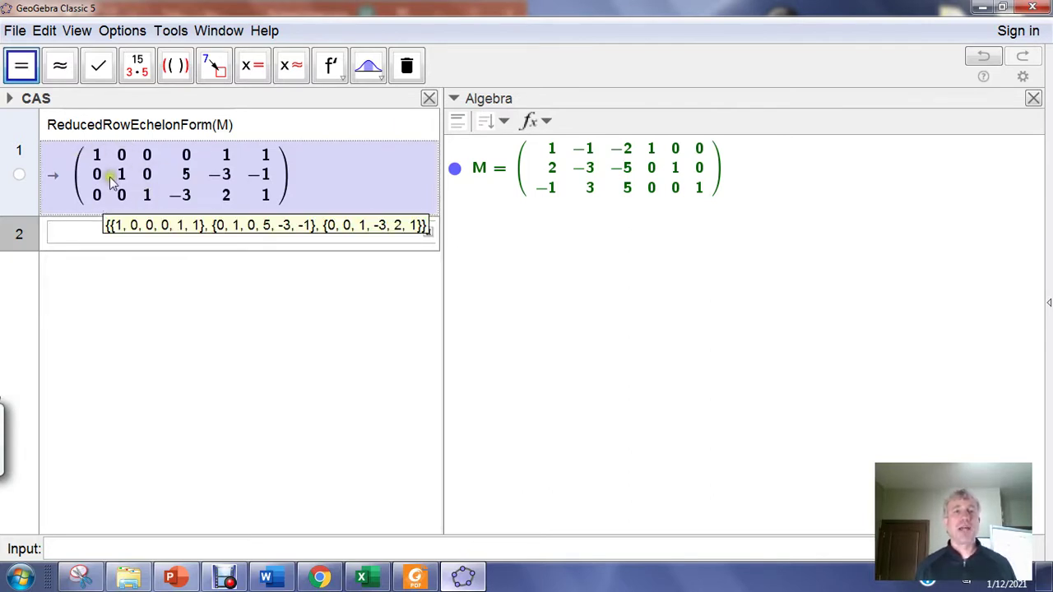